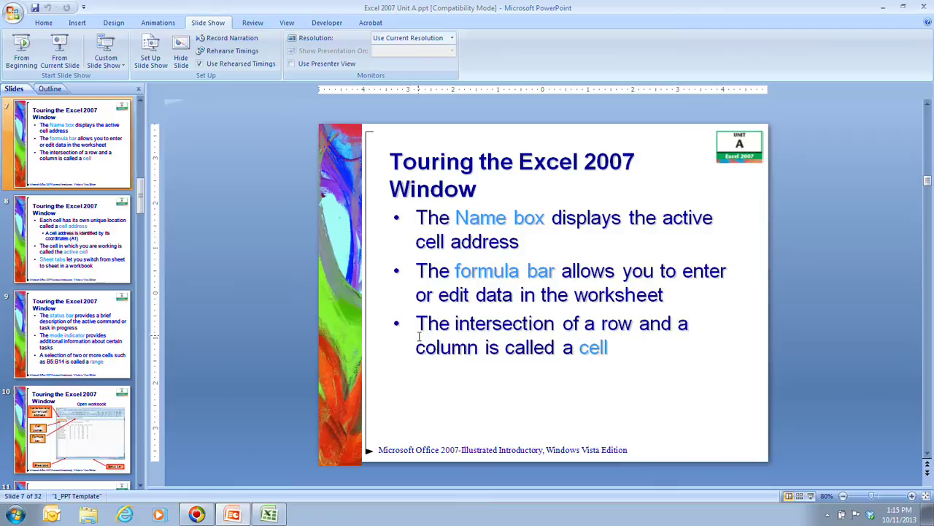
# - Close the PowerPoint presentation to bring the EX A-1 payroll workbook into view
pyautogui.click(926, 8)
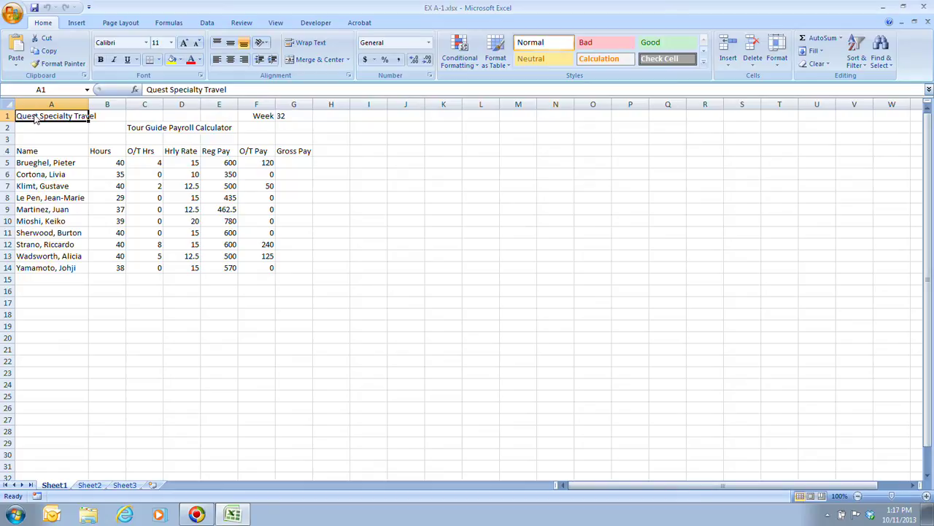
# - Save the workbook to Documents as 'Tour Guide Payroll Calculator'
pyautogui.press('F12')
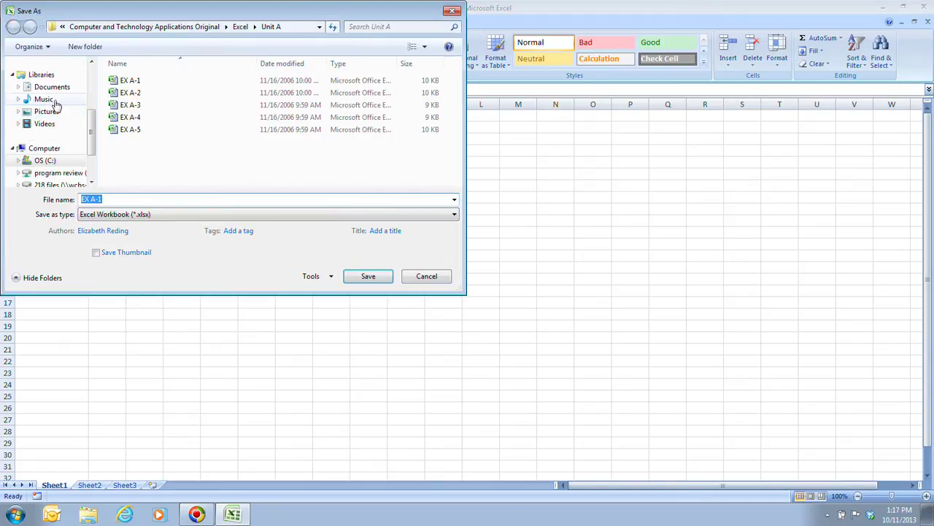
pyautogui.click(55, 87)
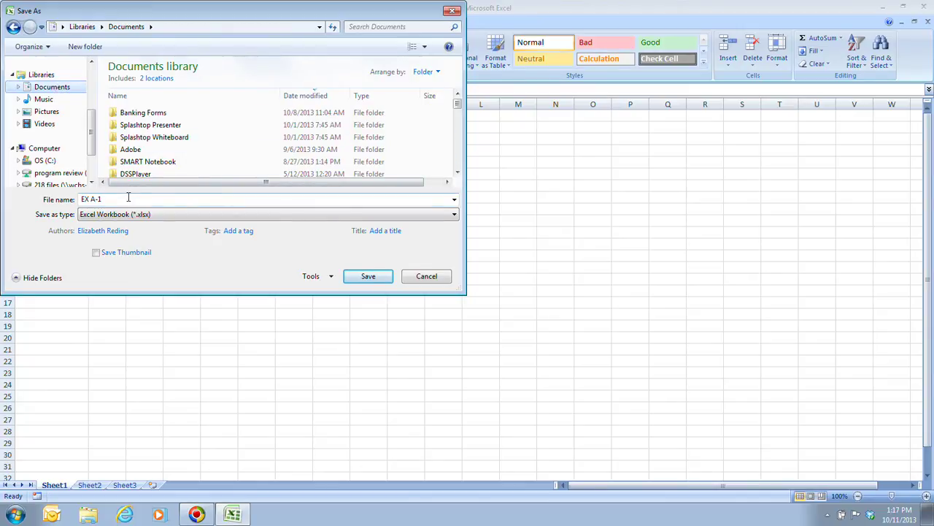
pyautogui.moveTo(127, 197); pyautogui.dragTo(67, 208)
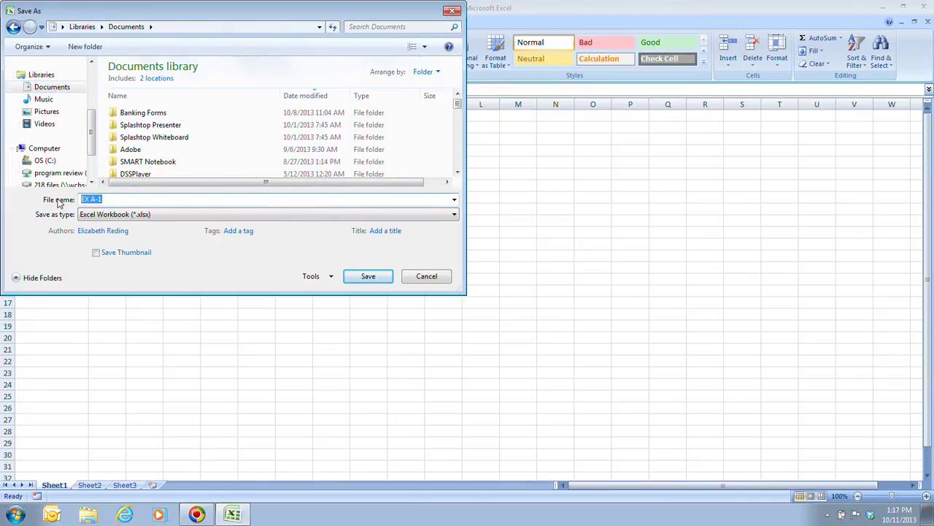
pyautogui.write('Tour')
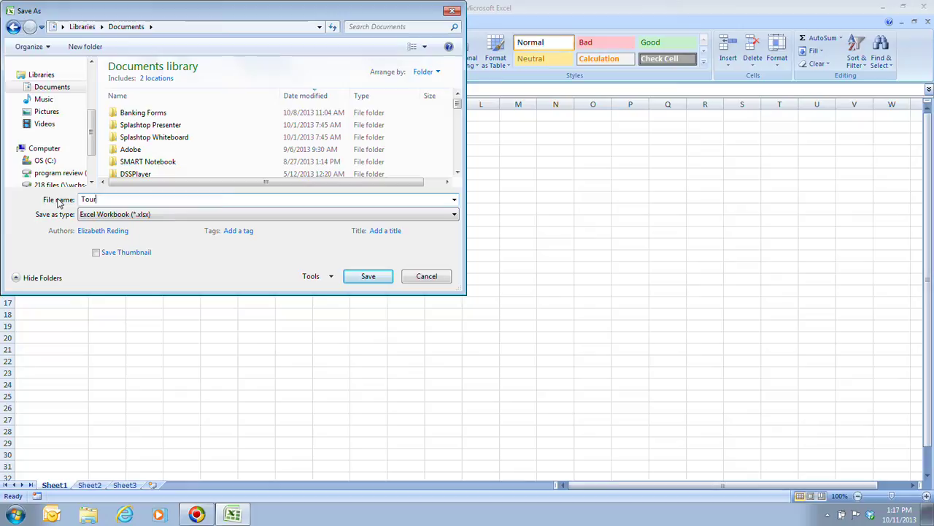
pyautogui.write(' Guide Payr')
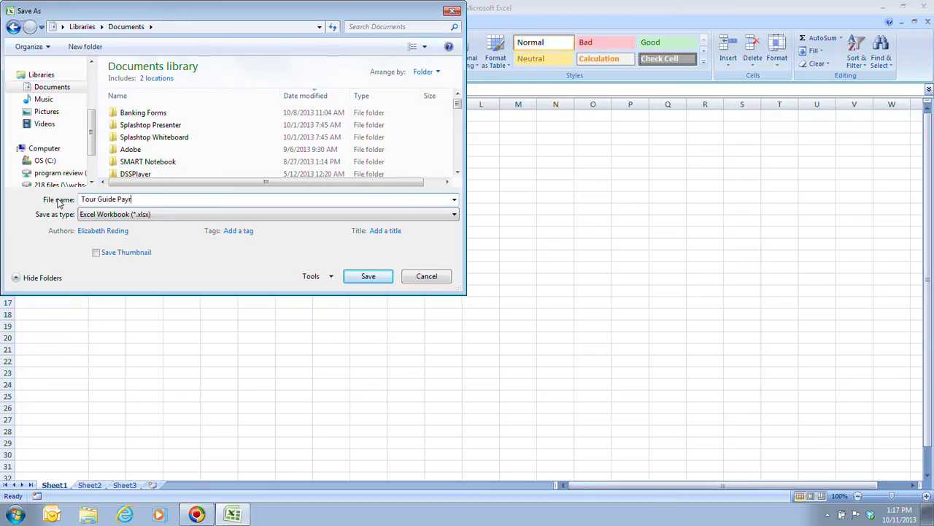
pyautogui.write('oll Calculator')
pyautogui.click(381, 277)
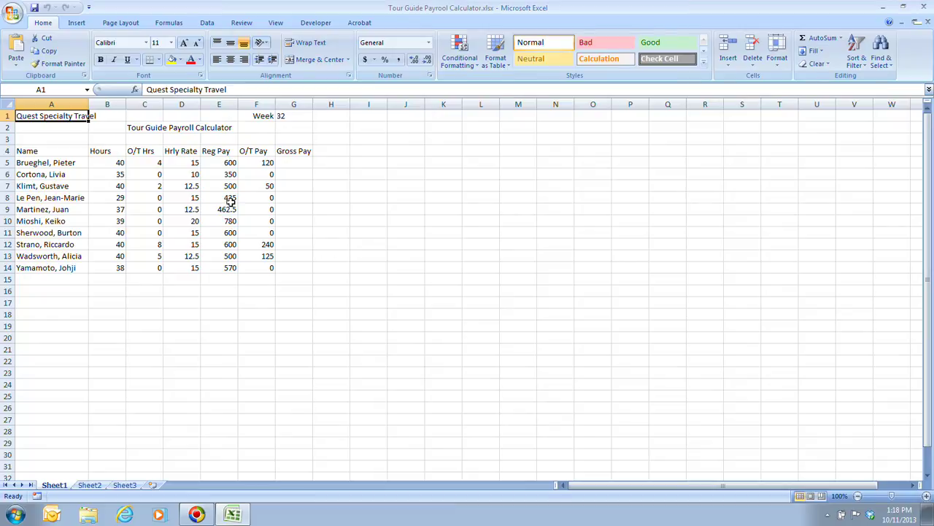
pyautogui.click(371, 244)
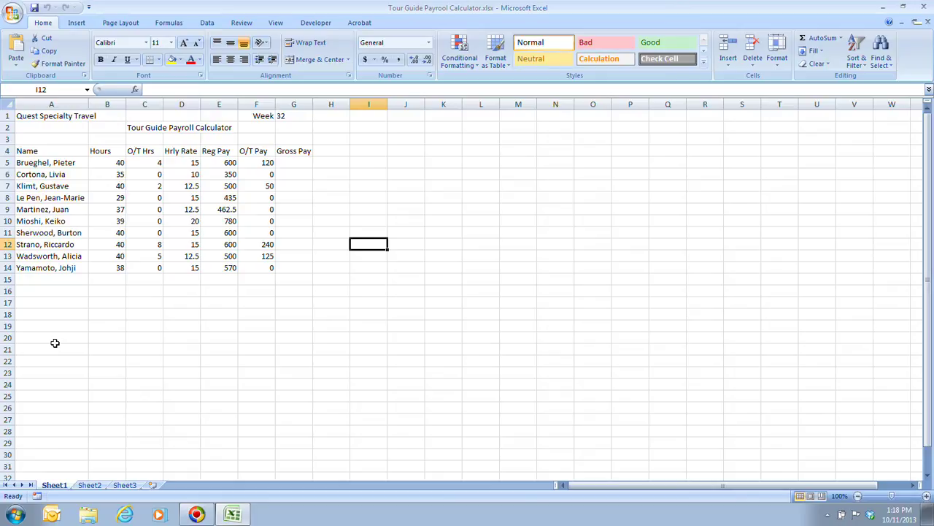
pyautogui.press('Left')
pyautogui.press('Left')
pyautogui.press('Down')
pyautogui.press('Down')
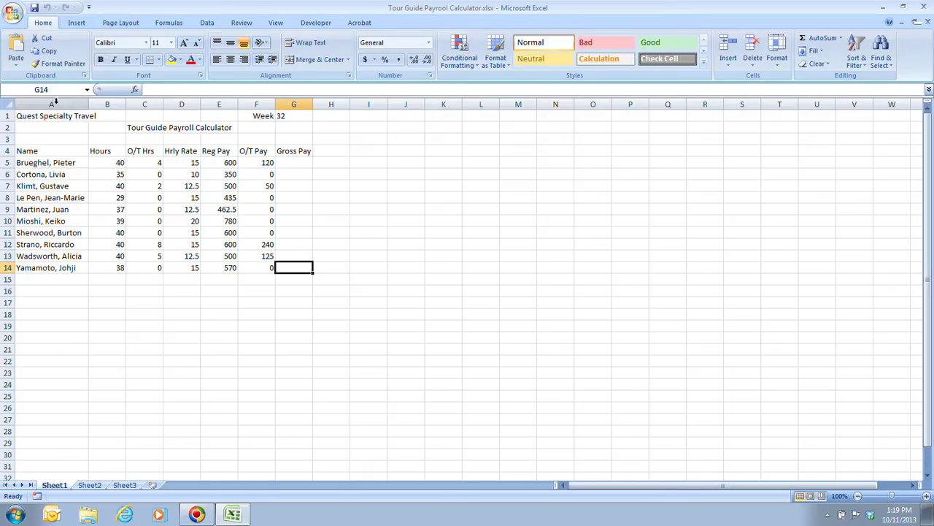
pyautogui.click(29, 116)
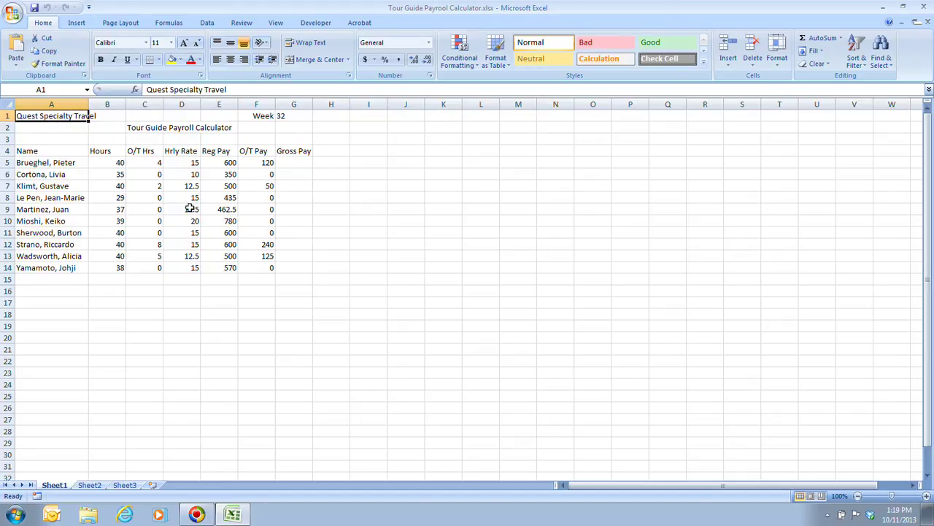
pyautogui.click(111, 163)
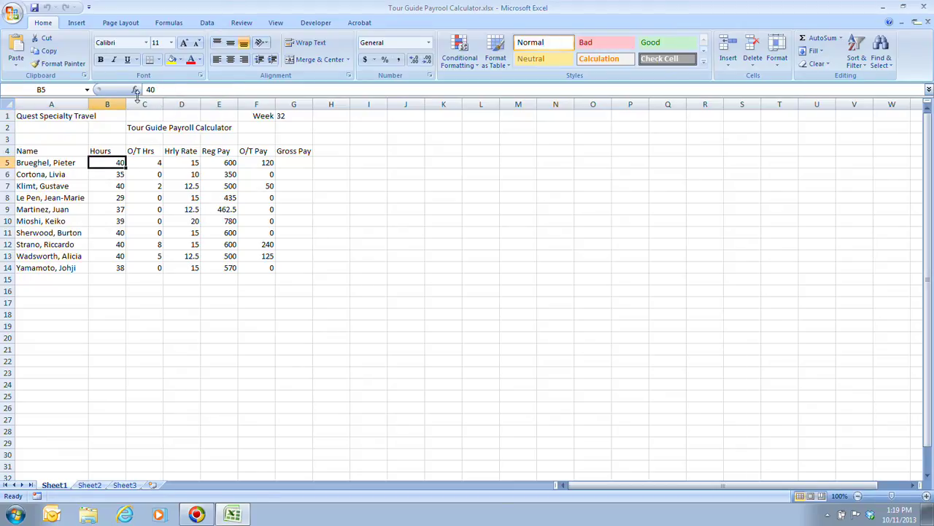
pyautogui.click(119, 176)
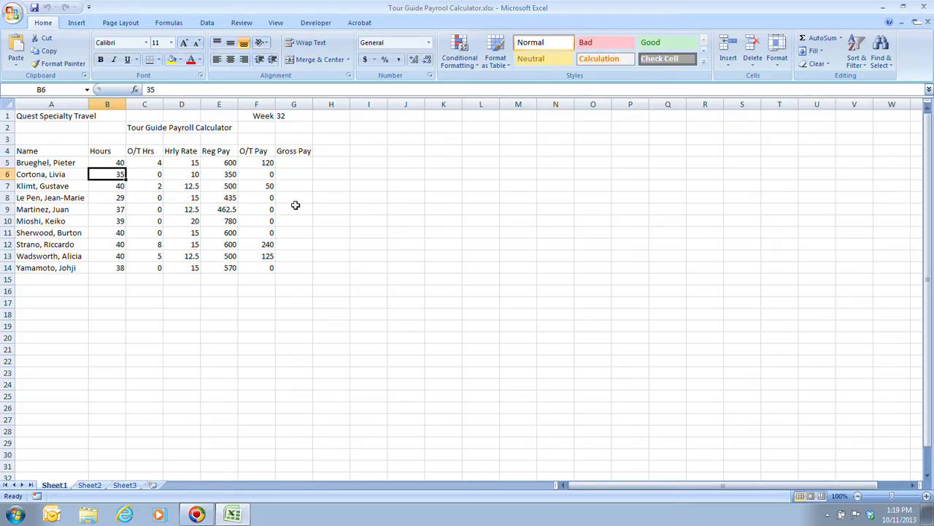
pyautogui.click(301, 163)
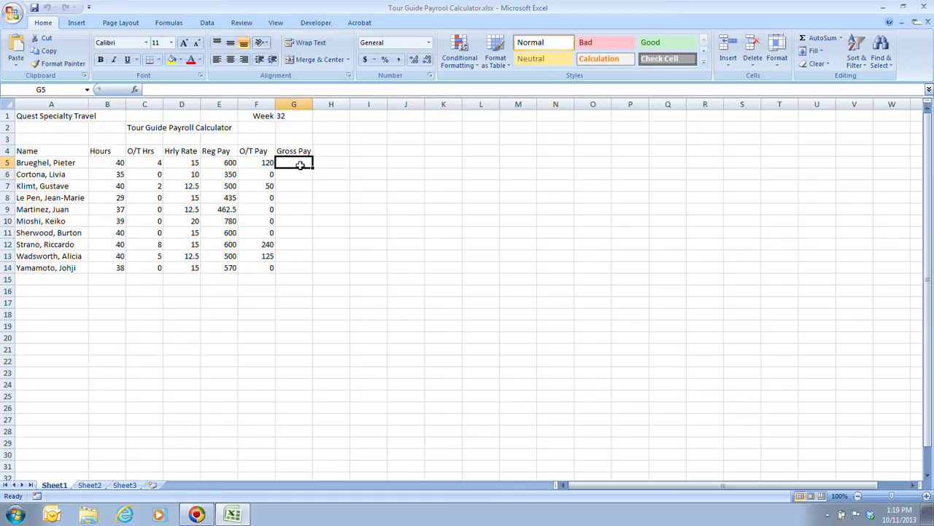
pyautogui.click(259, 165)
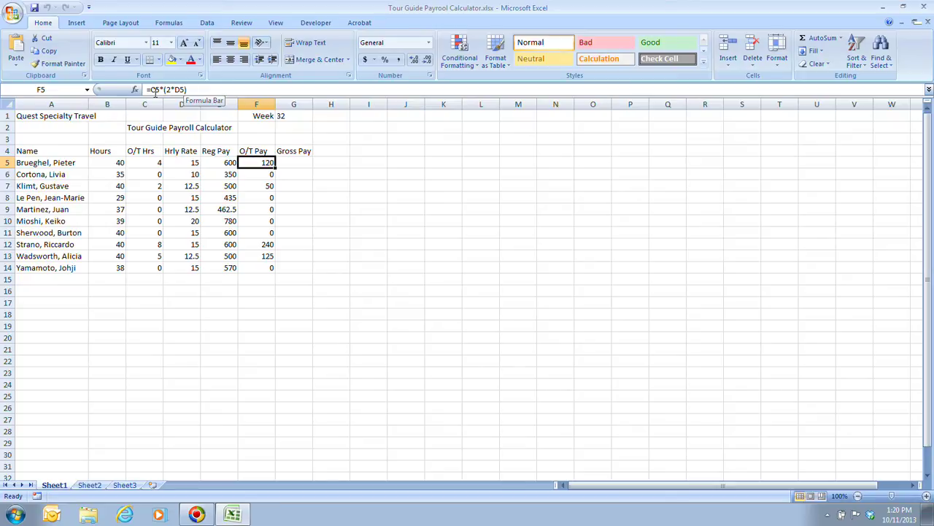
pyautogui.click(44, 116)
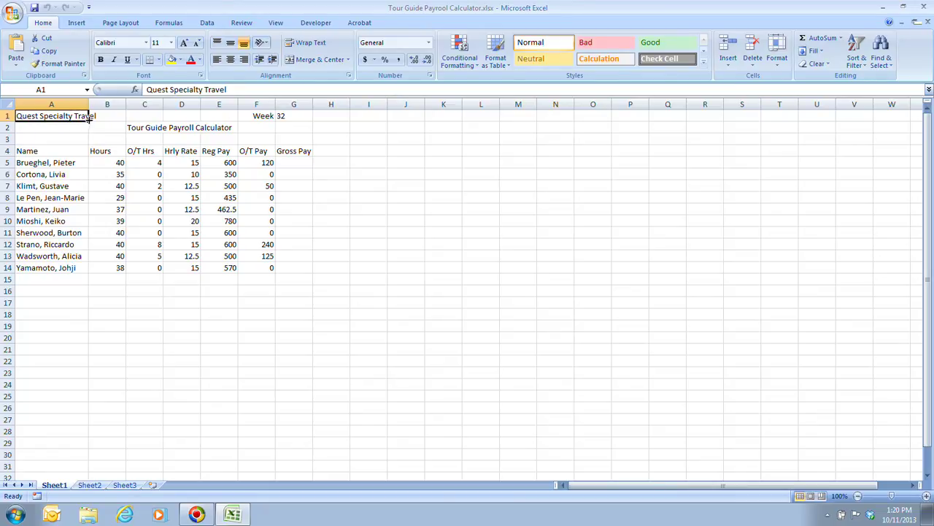
pyautogui.click(165, 188)
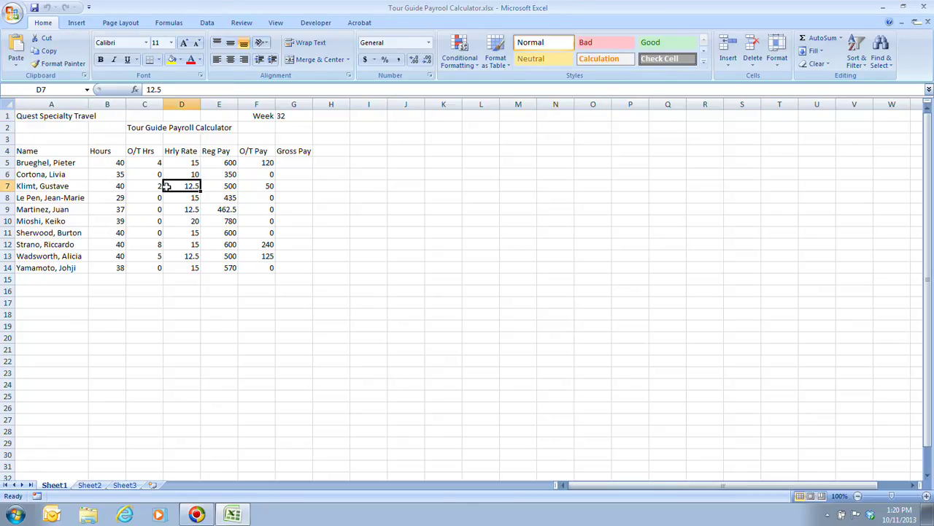
pyautogui.click(155, 188)
pyautogui.click(133, 219)
pyautogui.click(203, 208)
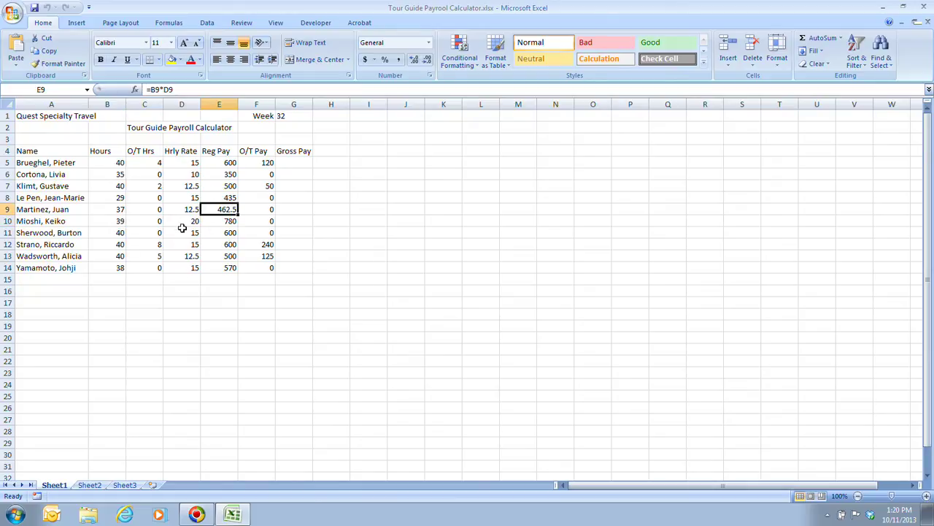
pyautogui.click(220, 176)
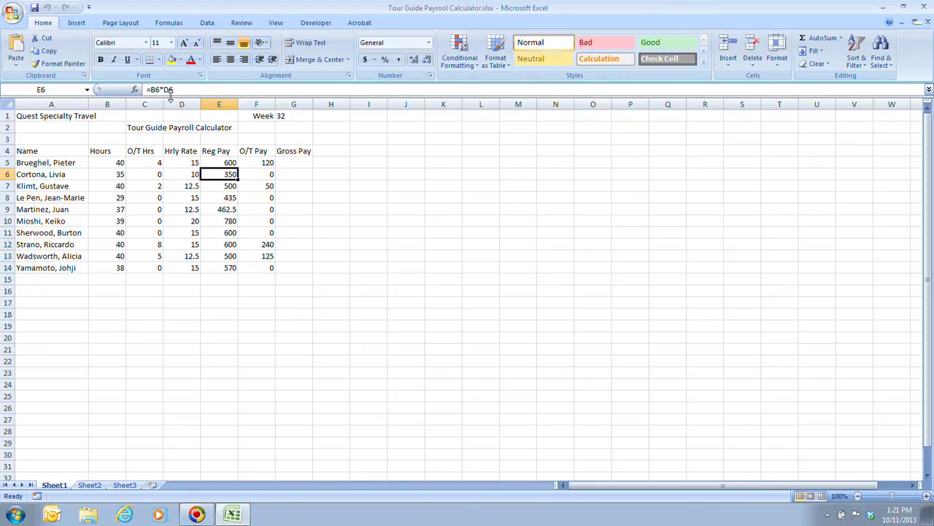
pyautogui.click(118, 162)
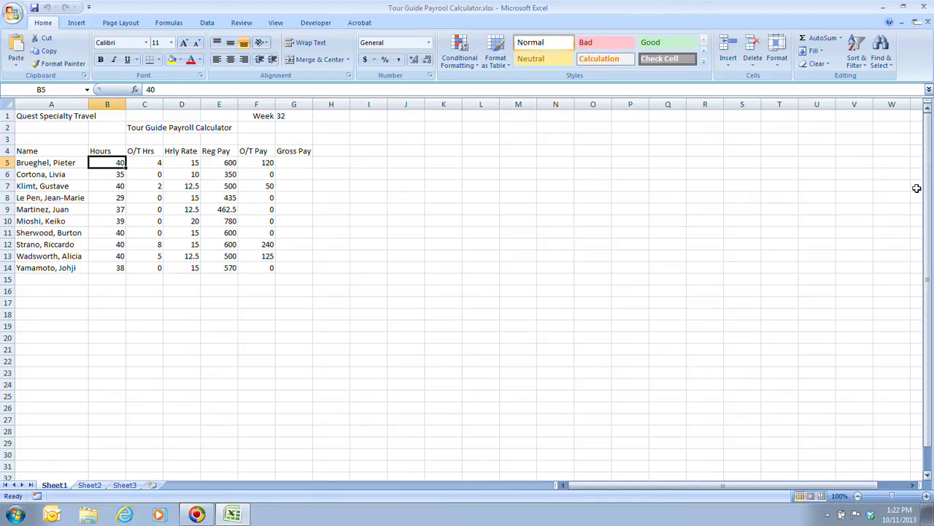
pyautogui.moveTo(926, 161)
pyautogui.mouseDown()
pyautogui.moveTo(909, 224)
pyautogui.moveTo(931, 149)
pyautogui.mouseUp()
pyautogui.moveTo(623, 487); pyautogui.dragTo(595, 486)
pyautogui.click(208, 248)
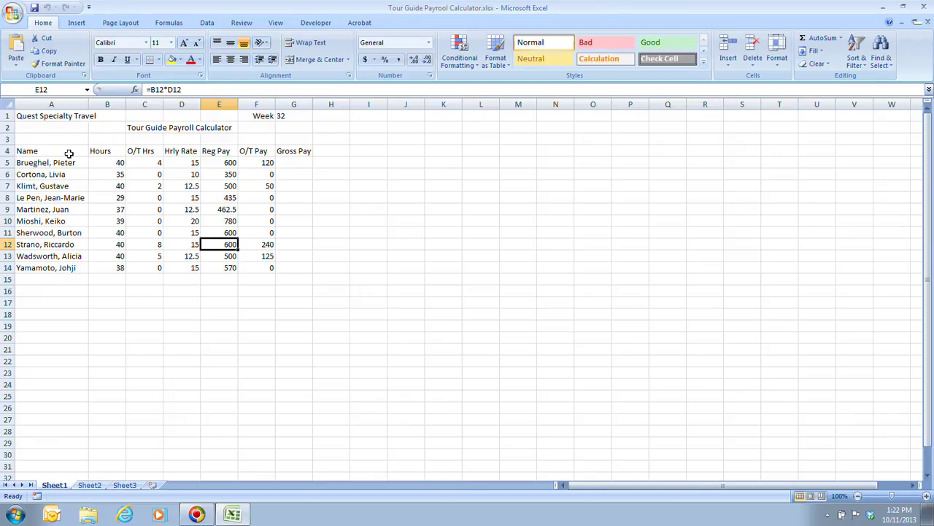
pyautogui.click(43, 167)
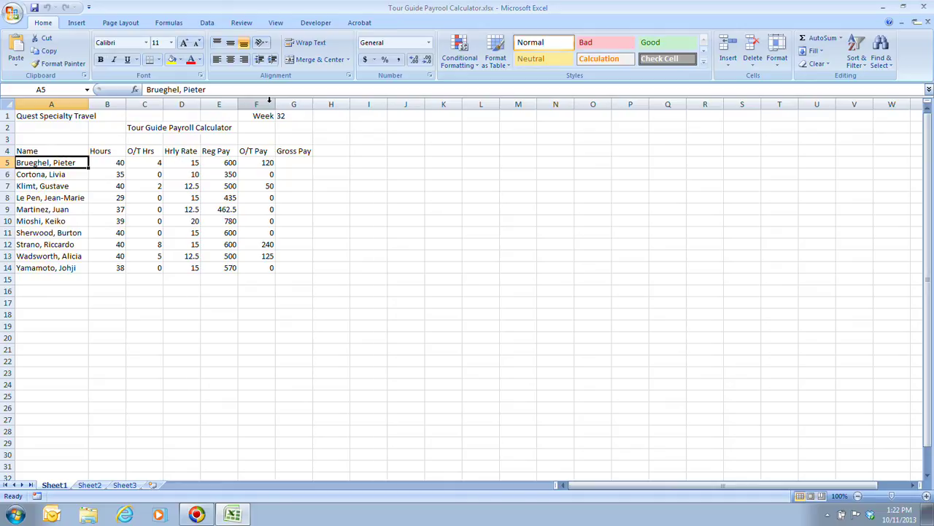
pyautogui.press('Down')
pyautogui.press('Up')
pyautogui.press('Right')
pyautogui.press('Left')
pyautogui.press('Down')
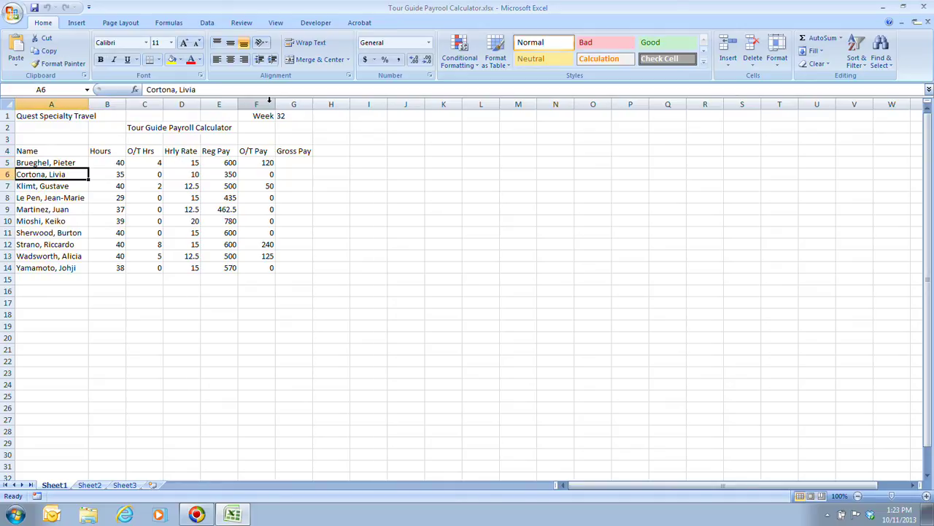
pyautogui.press('Up')
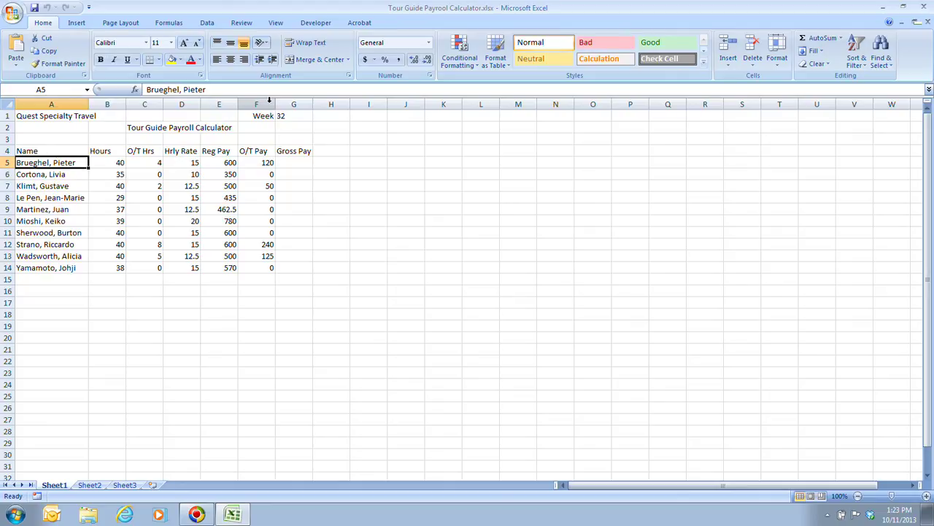
pyautogui.press('Right')
pyautogui.press('Up')
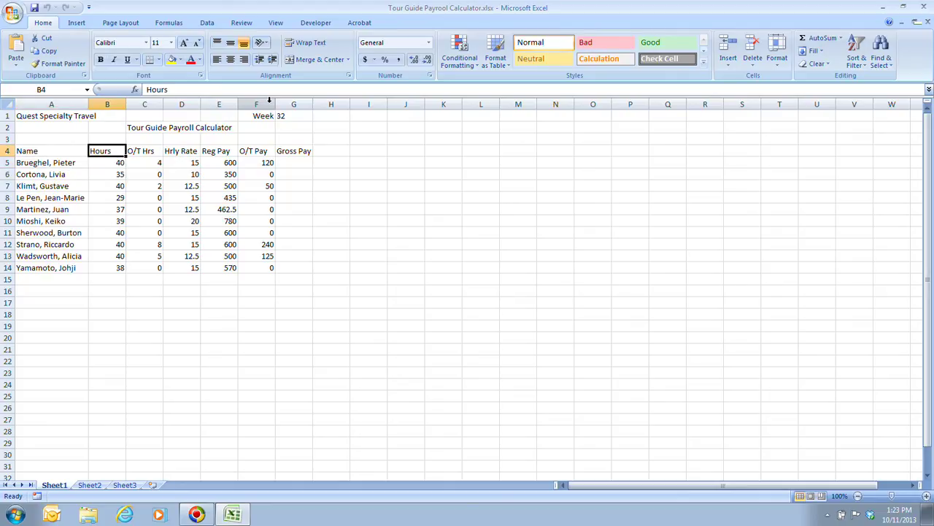
pyautogui.press('Down')
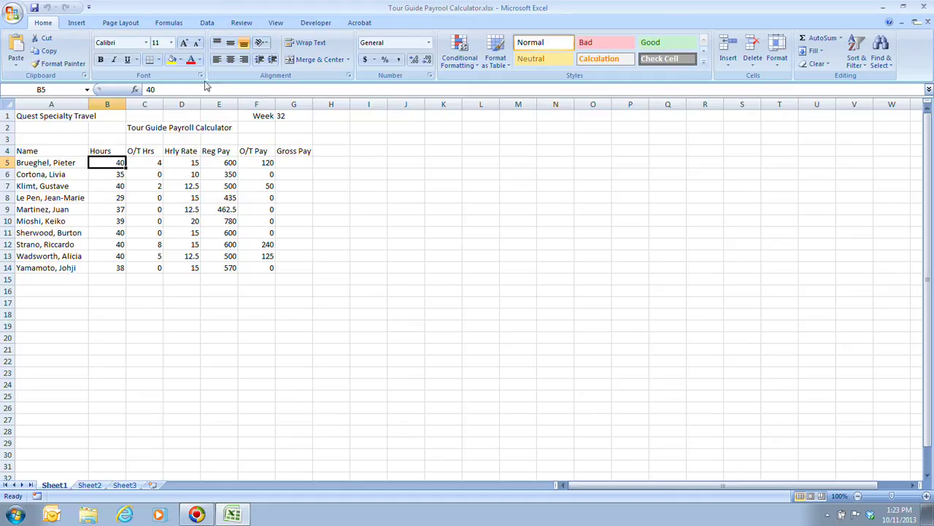
# - Select the Hours values B5:B14 to show Average 37.8, Count 10, Sum 378
pyautogui.moveTo(104, 164); pyautogui.dragTo(103, 266)
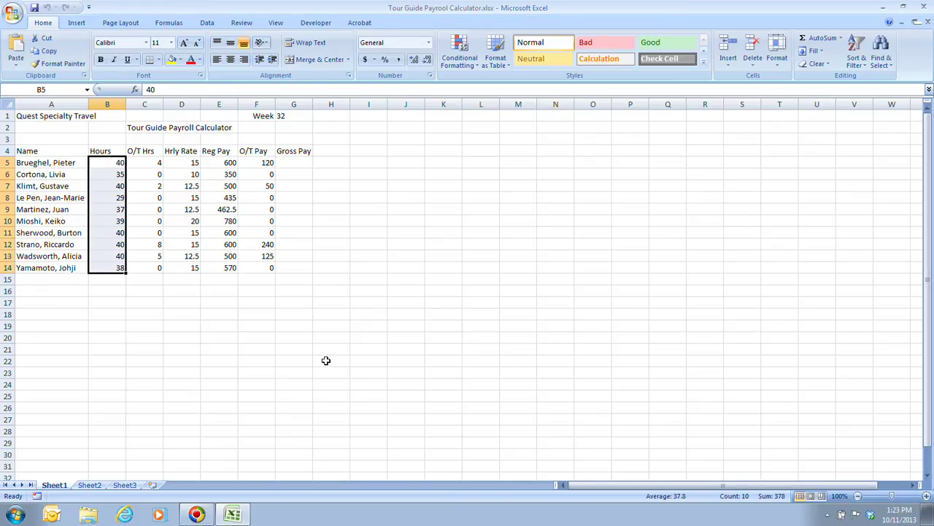